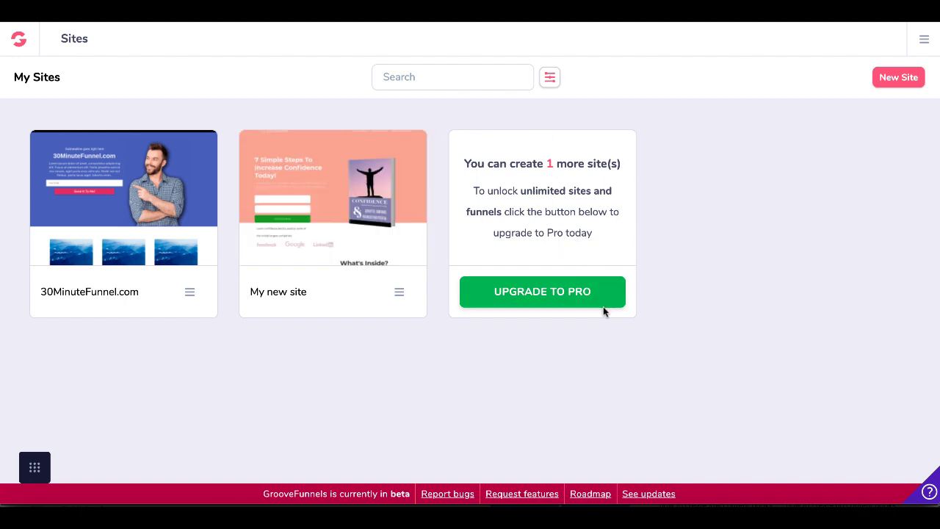
Create a new site from the Blank Template and open Add New Page from the Pages panel.
click(884, 85)
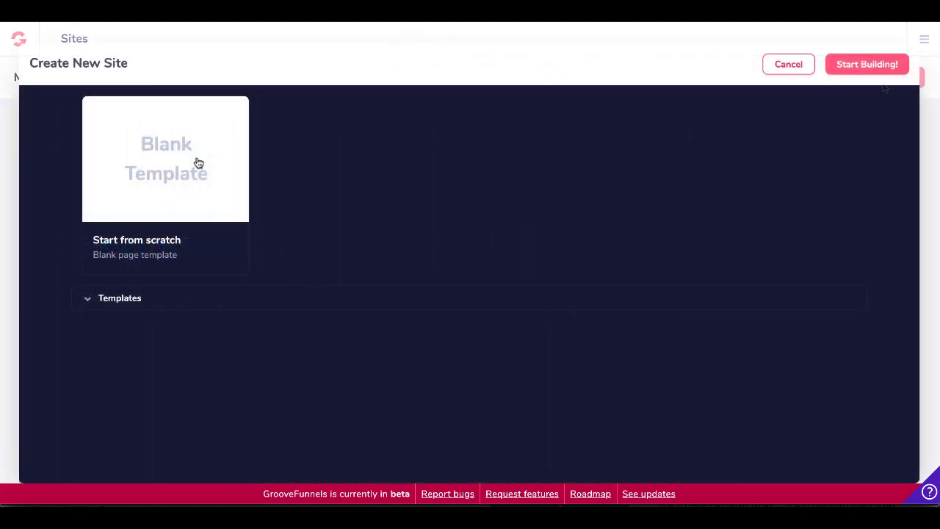
click(199, 162)
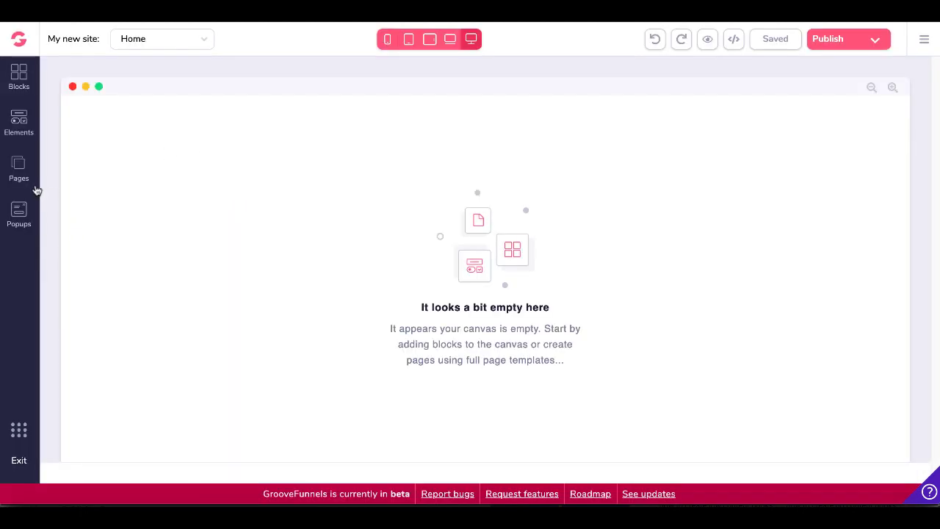
click(20, 168)
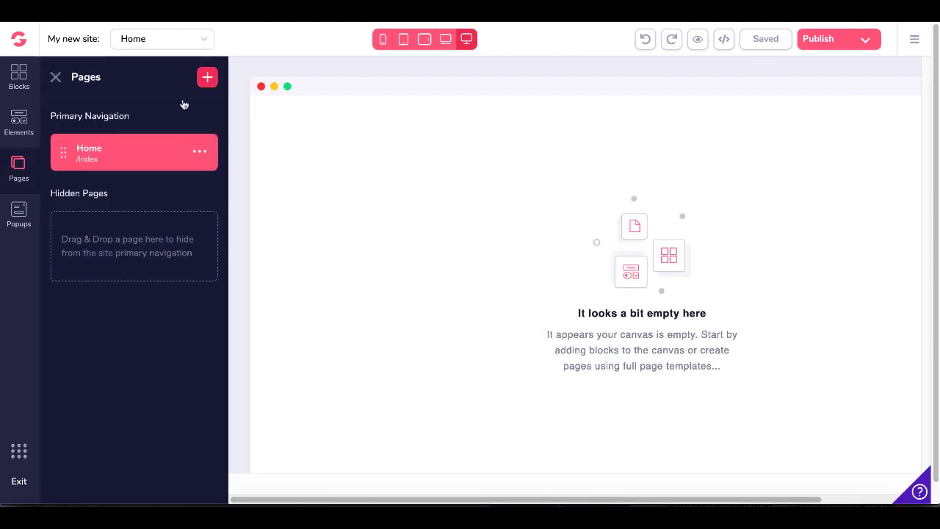
click(208, 78)
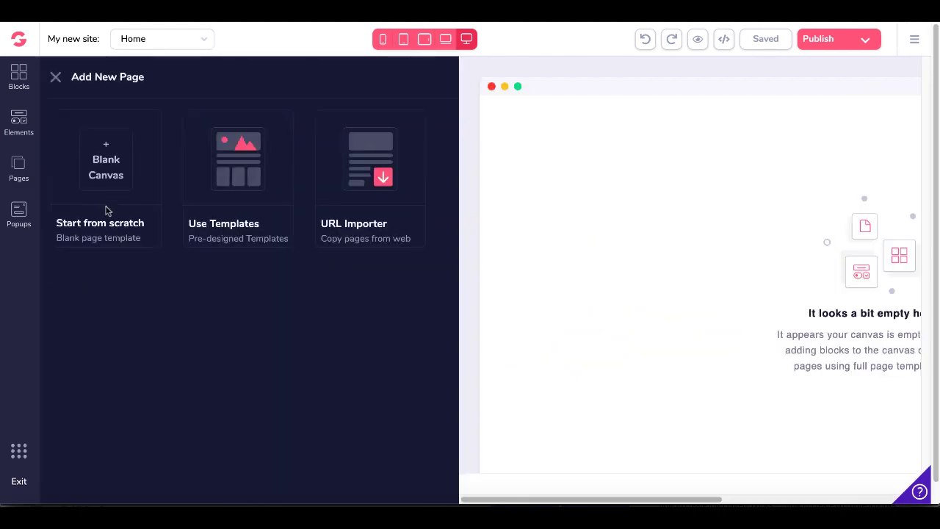
Choose URL Importer and select Copy entire page to reveal the ownership meta code.
click(368, 194)
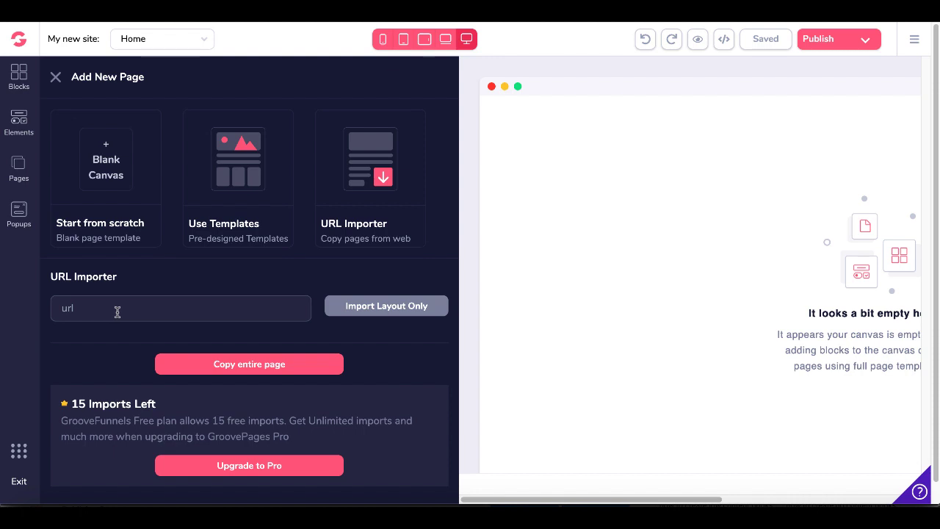
click(299, 370)
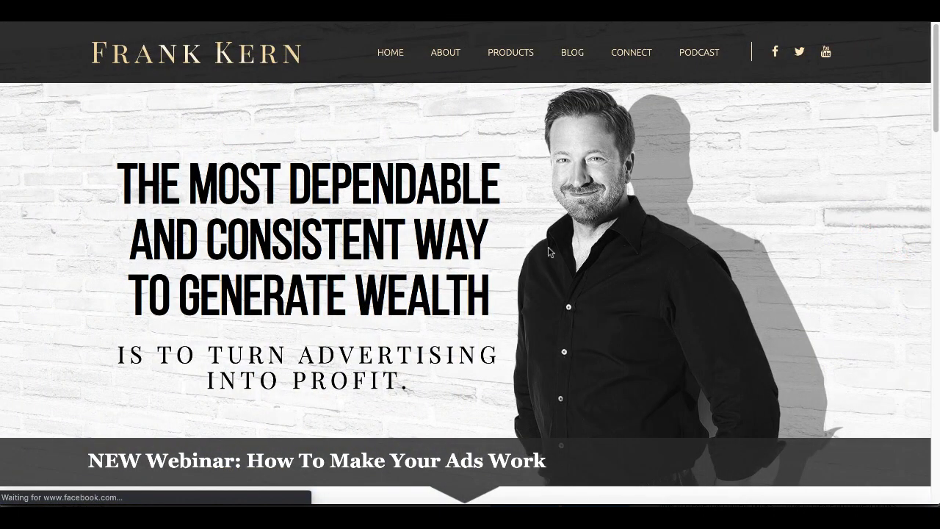
Scroll down the frankkern.com home page and back up to its top.
scroll(304, 160, down, 8)
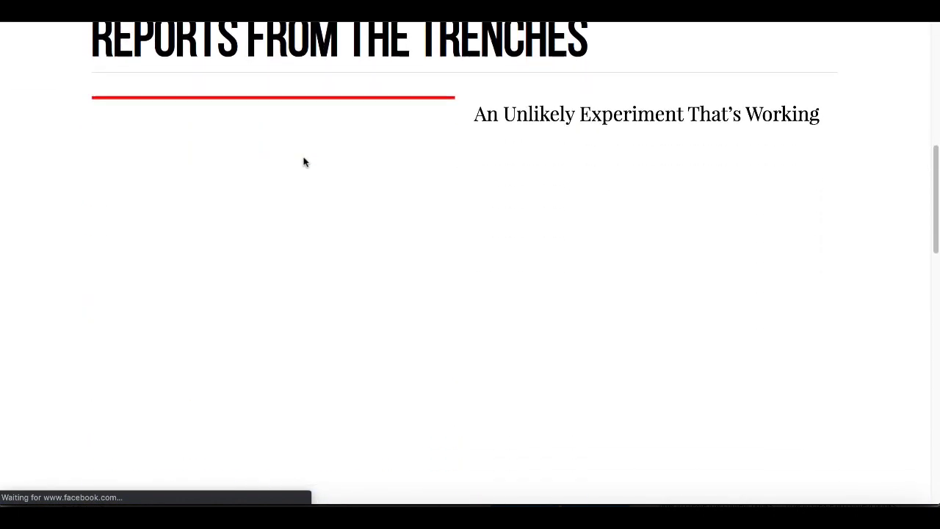
scroll(302, 159, up, 6)
scroll(303, 159, up, 3)
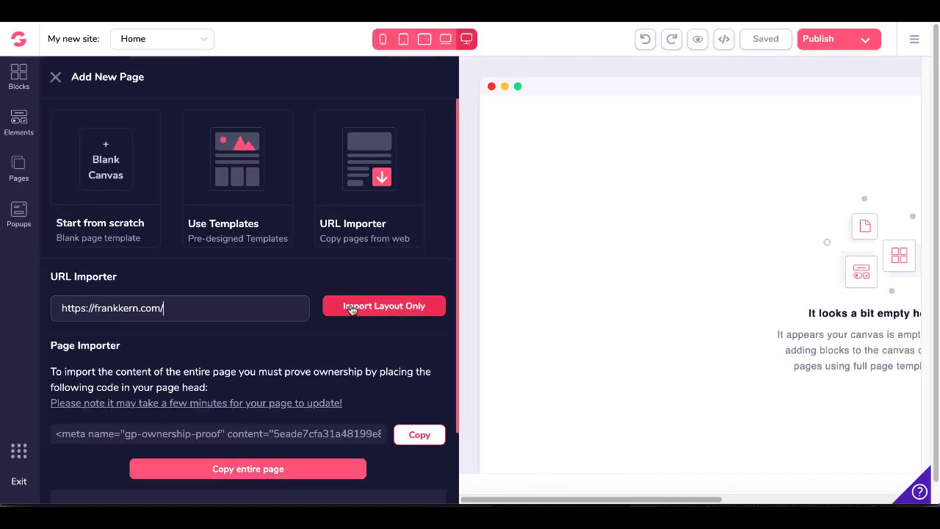
click(353, 308)
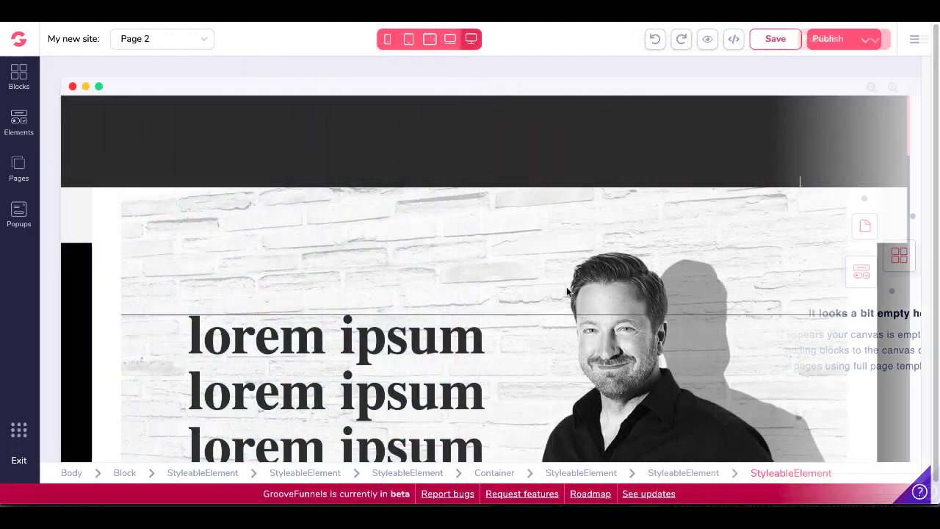
scroll(566, 287, down, 3)
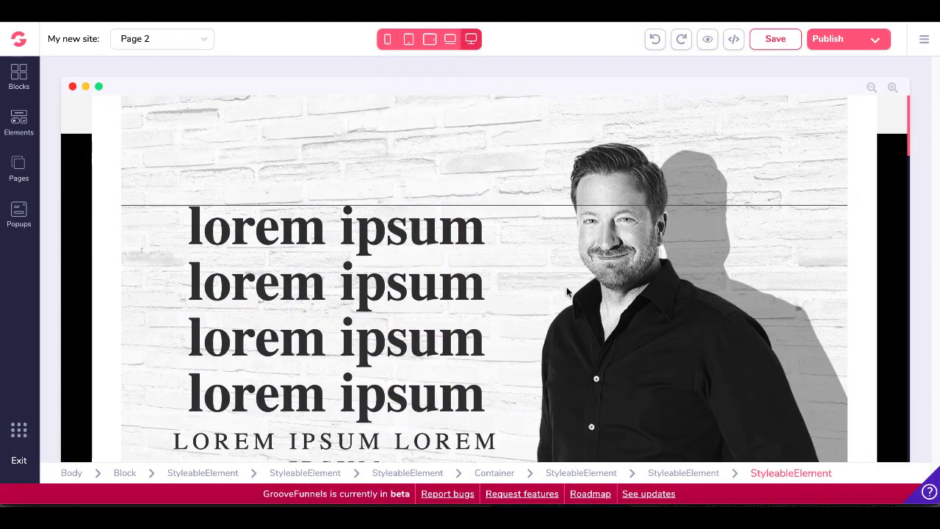
scroll(566, 293, down, 2)
scroll(415, 206, up, 1)
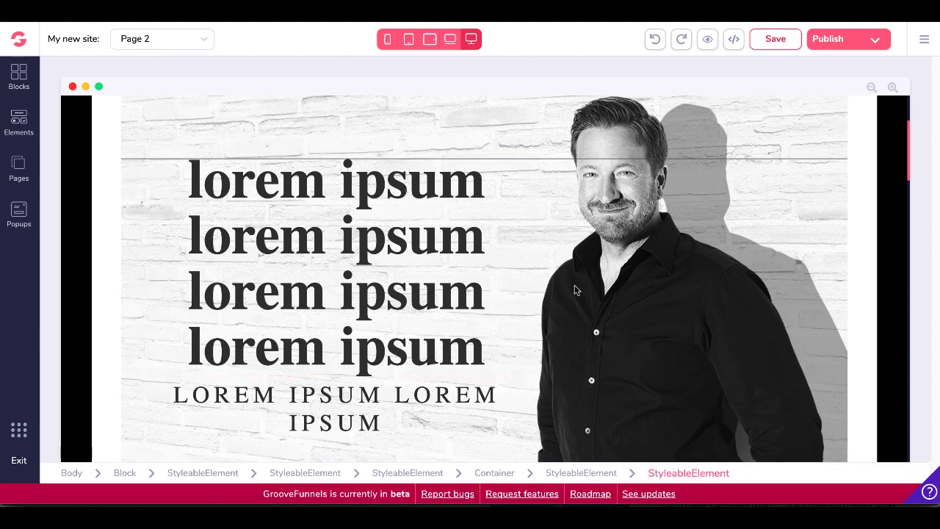
scroll(576, 290, down, 5)
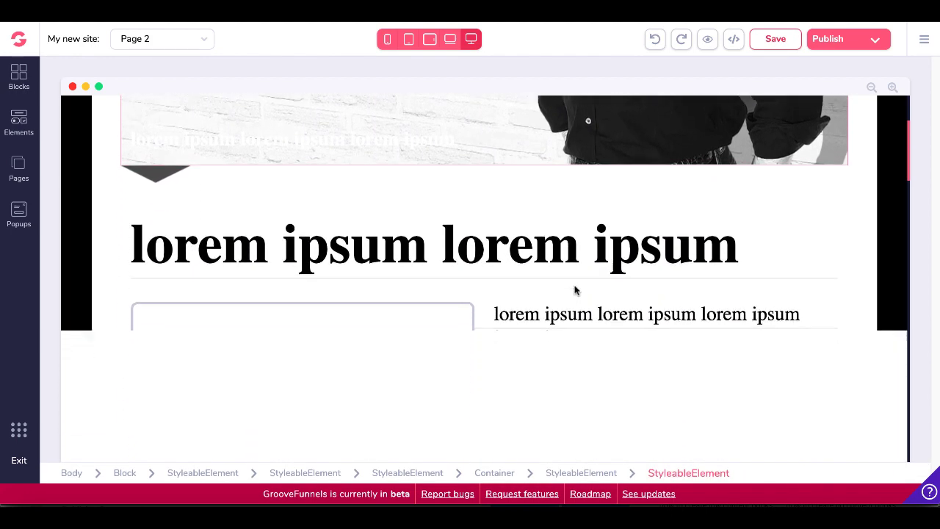
scroll(576, 290, down, 1)
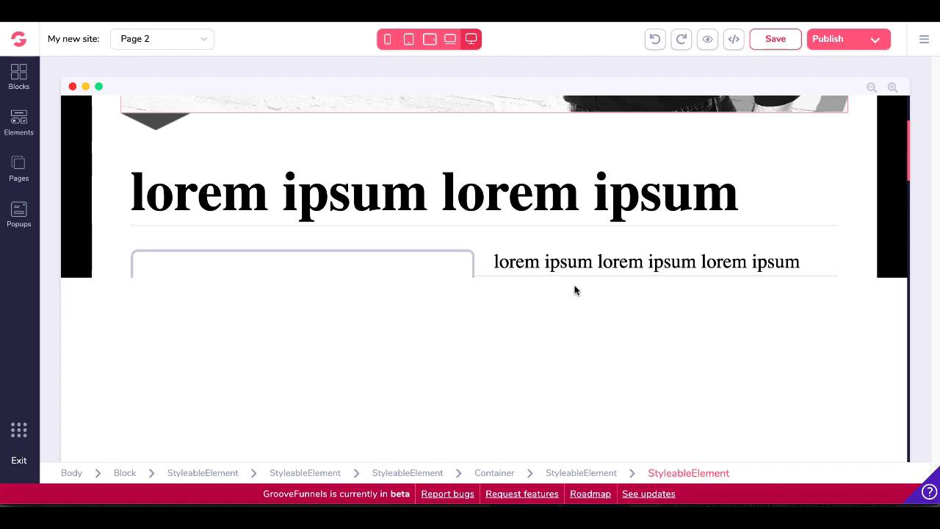
scroll(576, 290, down, 3)
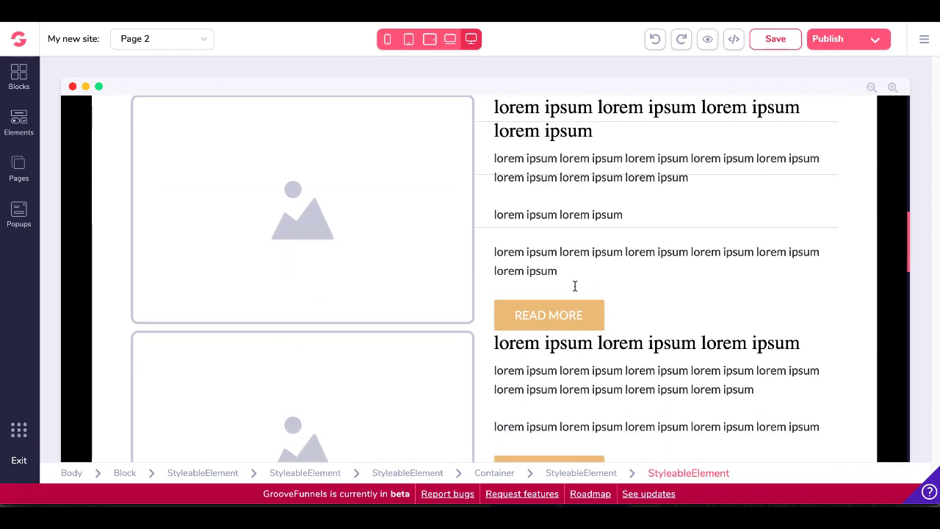
scroll(575, 285, down, 6)
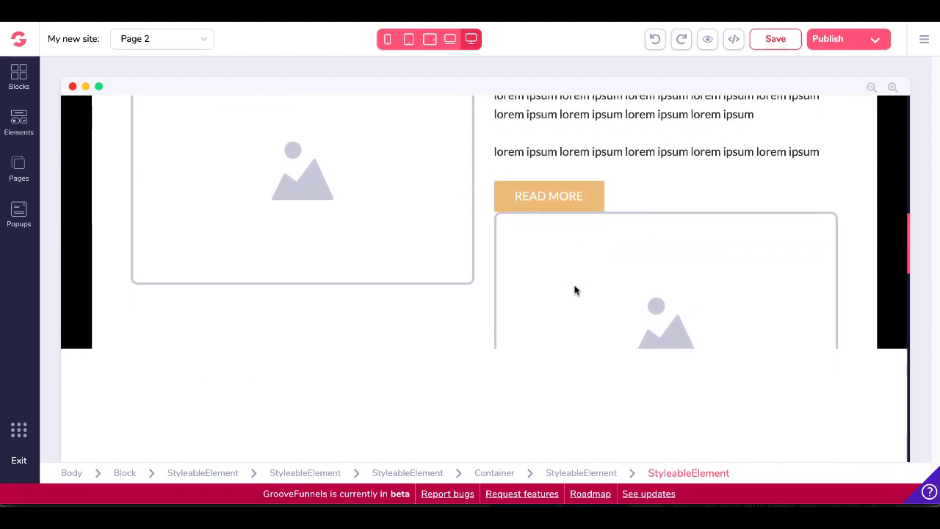
scroll(576, 290, down, 2)
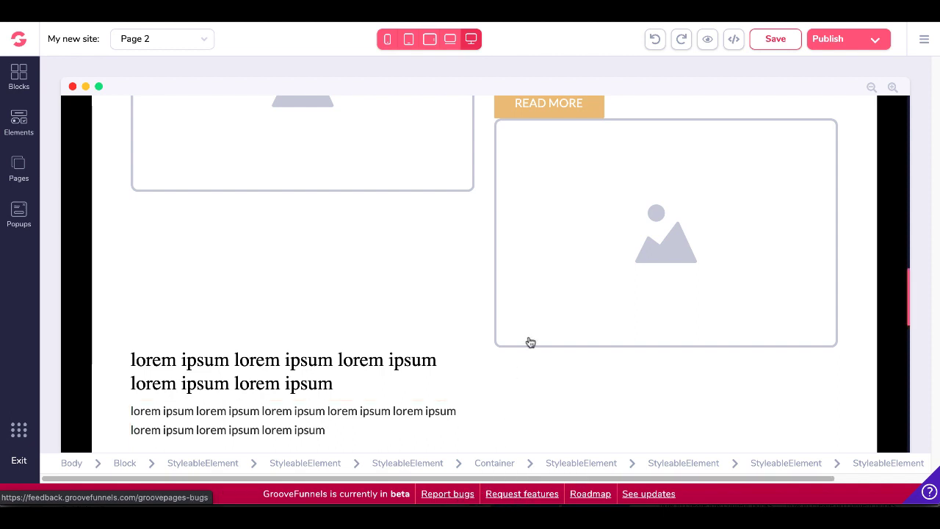
scroll(534, 332, up, 5)
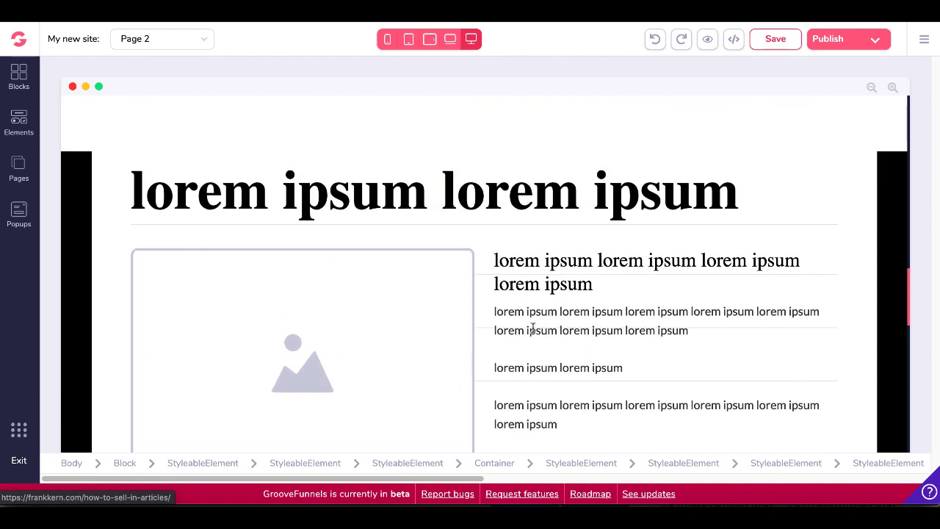
scroll(533, 330, up, 6)
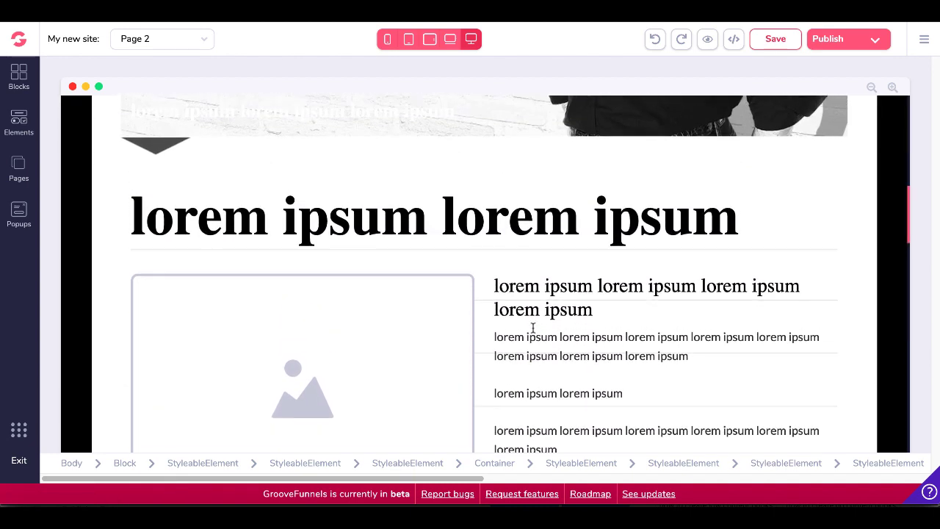
scroll(533, 331, up, 3)
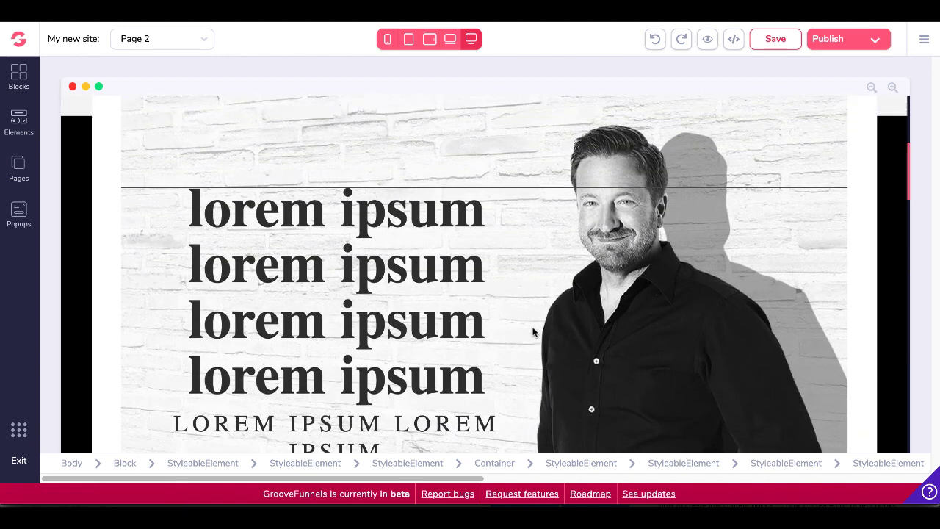
Add a third page from the pre-designed Upsell template.
click(20, 167)
click(210, 77)
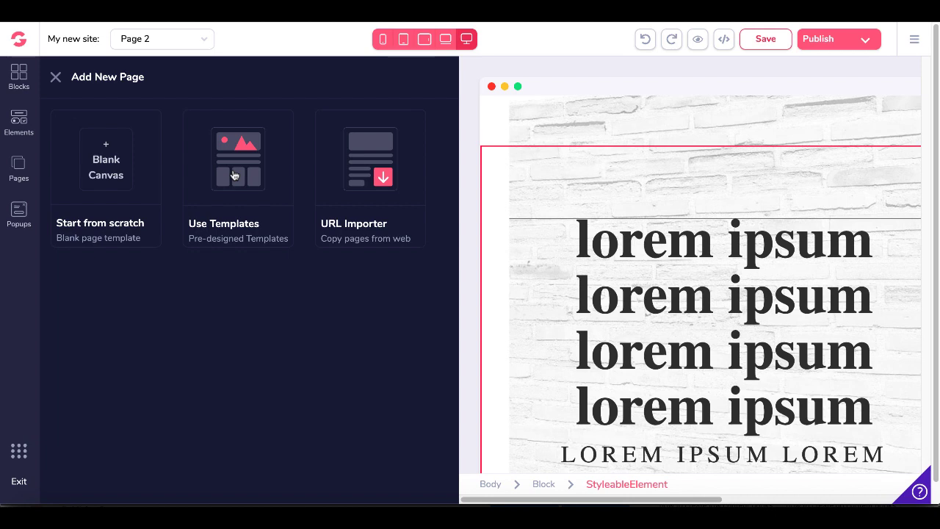
click(234, 176)
mouse_move(227, 346)
scroll(227, 349, down, 1)
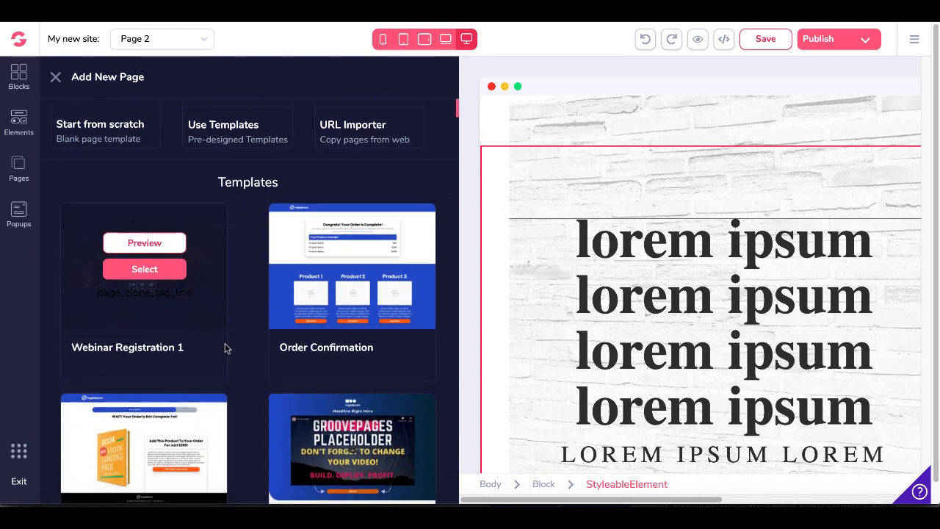
scroll(227, 348, down, 2)
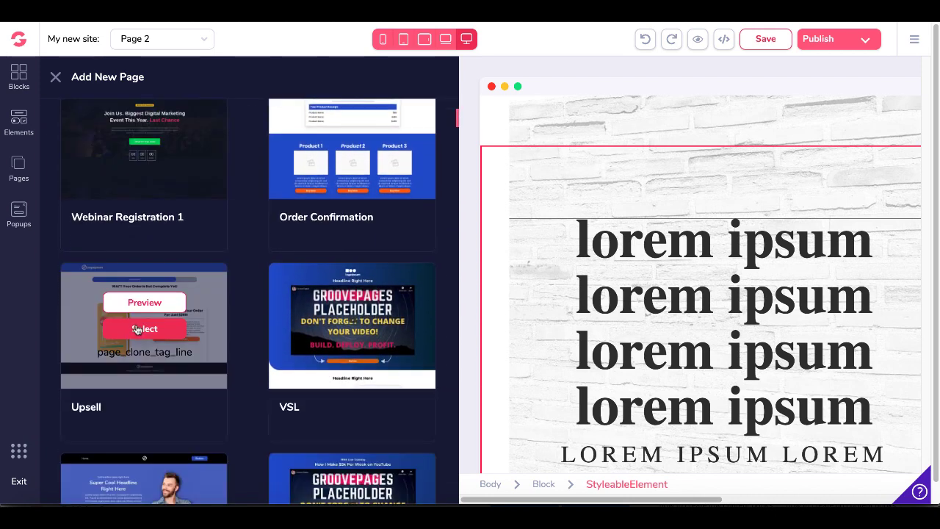
click(137, 329)
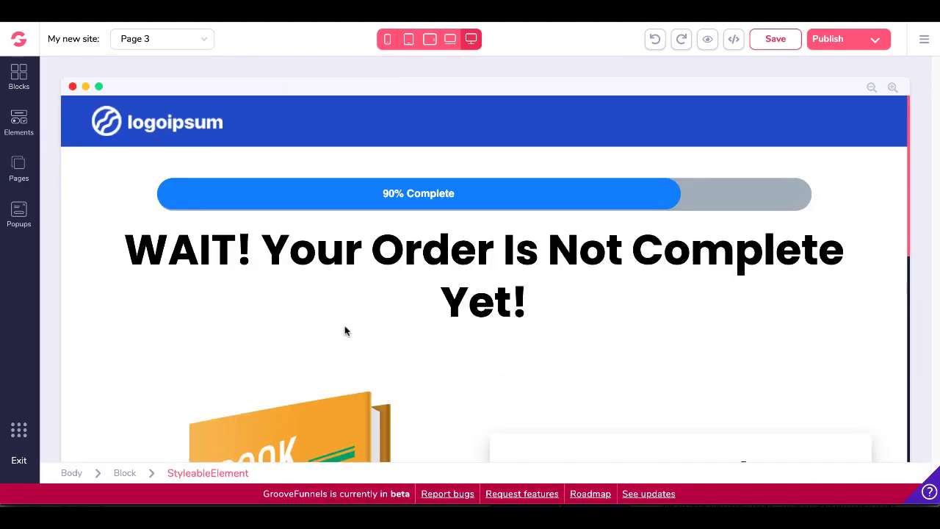
Select the ebook cover image and shrink it with its resize handles.
scroll(409, 315, down, 3)
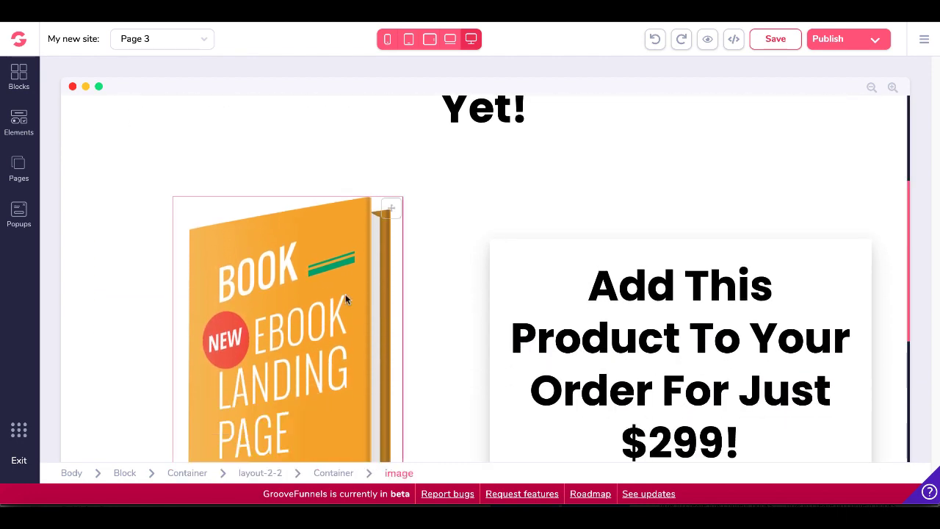
click(346, 299)
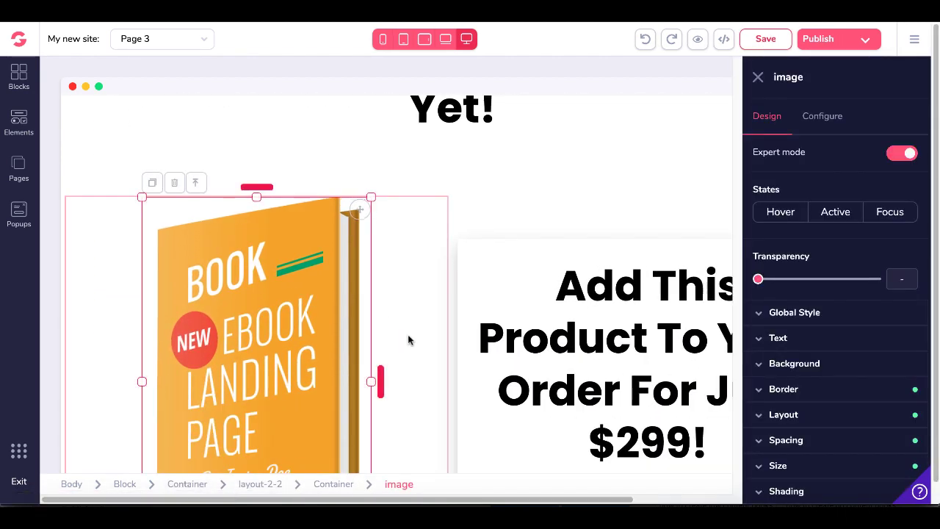
scroll(409, 340, down, 2)
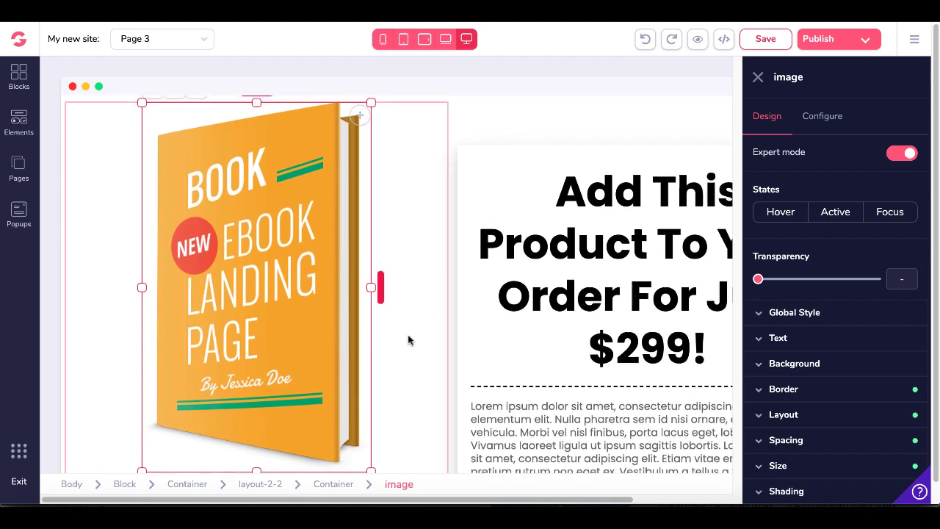
scroll(409, 339, up, 1)
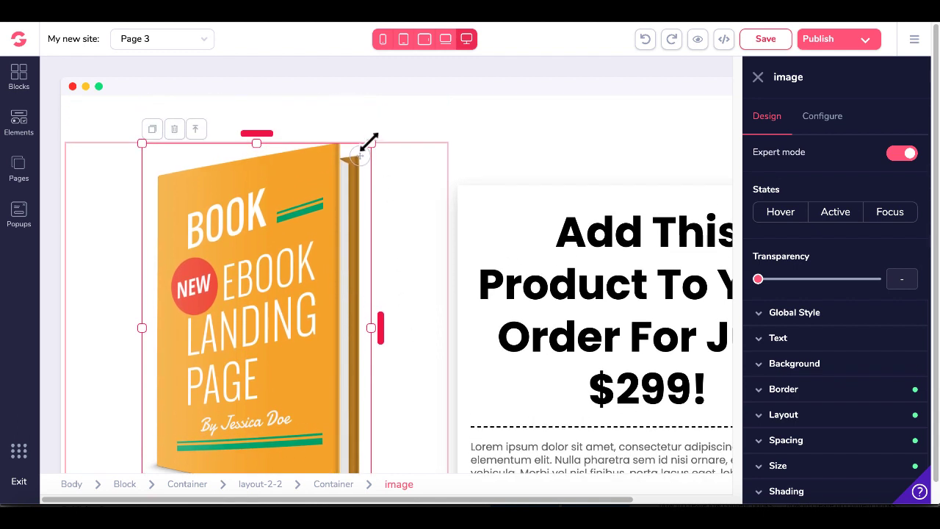
drag(369, 142, 360, 144)
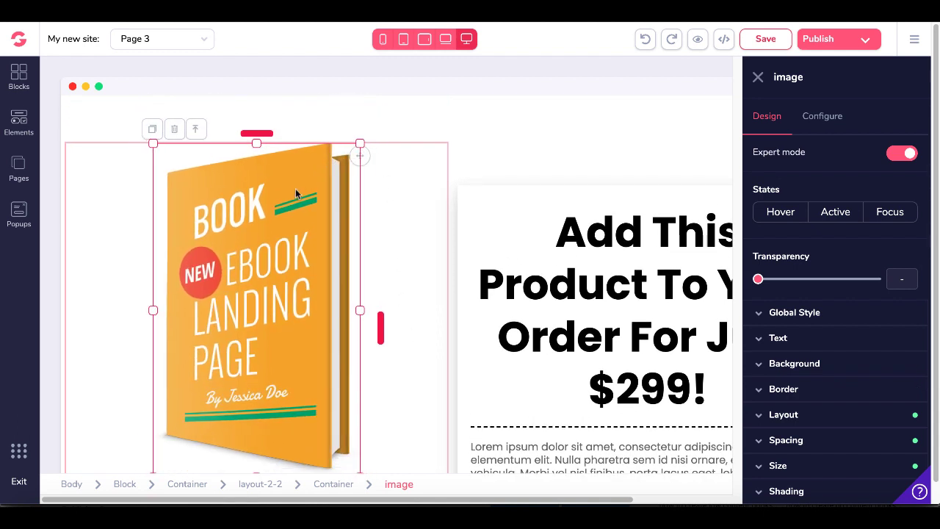
drag(294, 197, 229, 251)
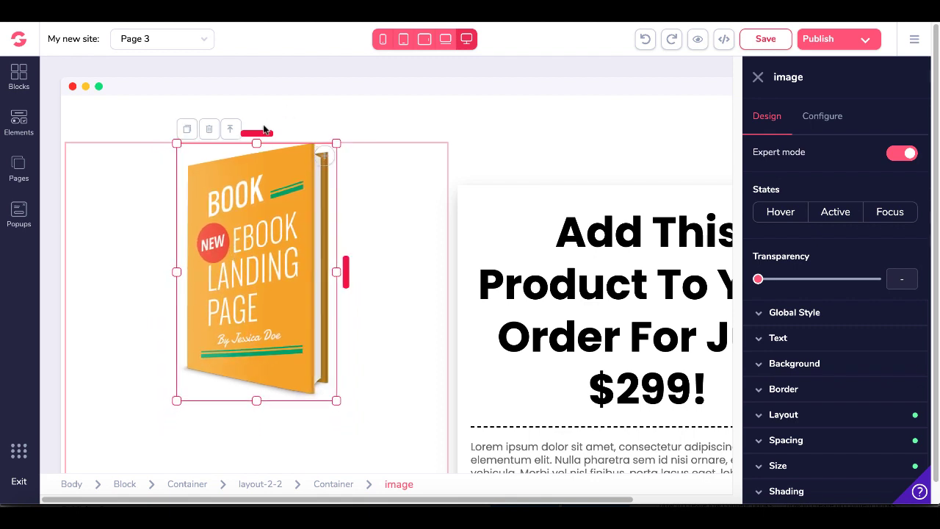
Push the book image lower, recentre it in its column, then enlarge it.
drag(263, 131, 267, 162)
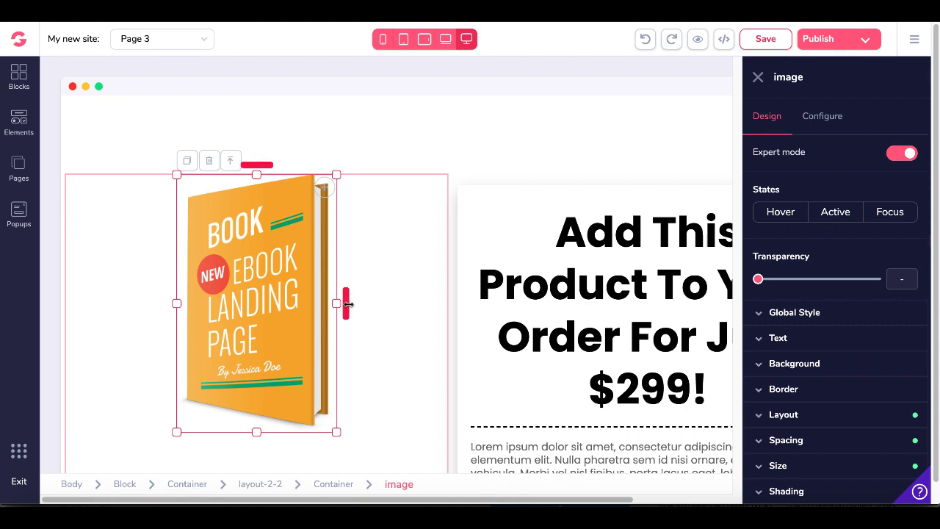
drag(363, 307, 377, 309)
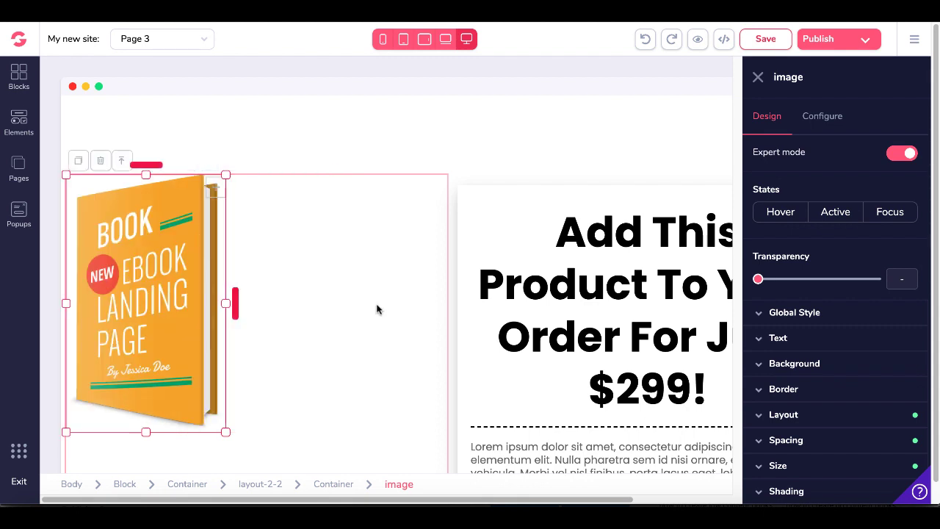
drag(235, 303, 348, 310)
drag(268, 165, 269, 238)
scroll(367, 294, down, 3)
drag(256, 354, 265, 422)
scroll(382, 323, up, 1)
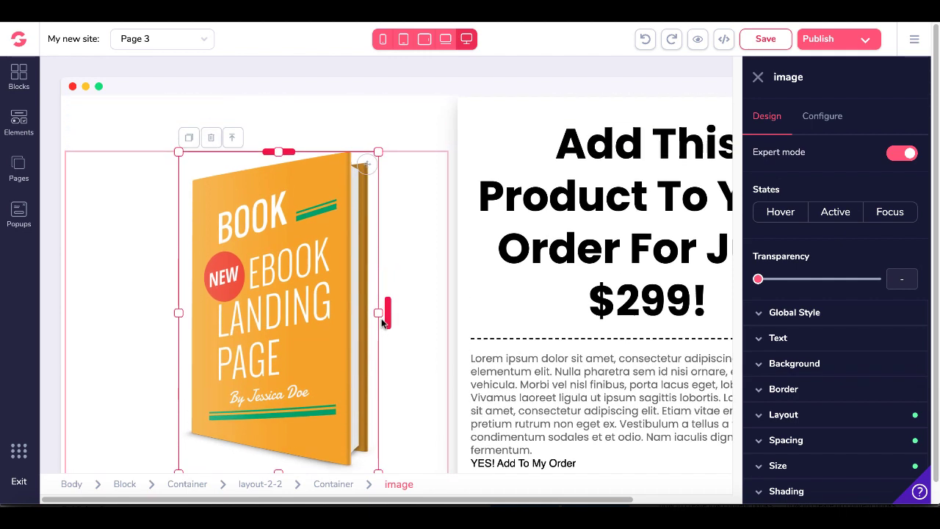
Narrow the Lorem ipsum paragraph below the $299 heading and move it lower.
click(518, 360)
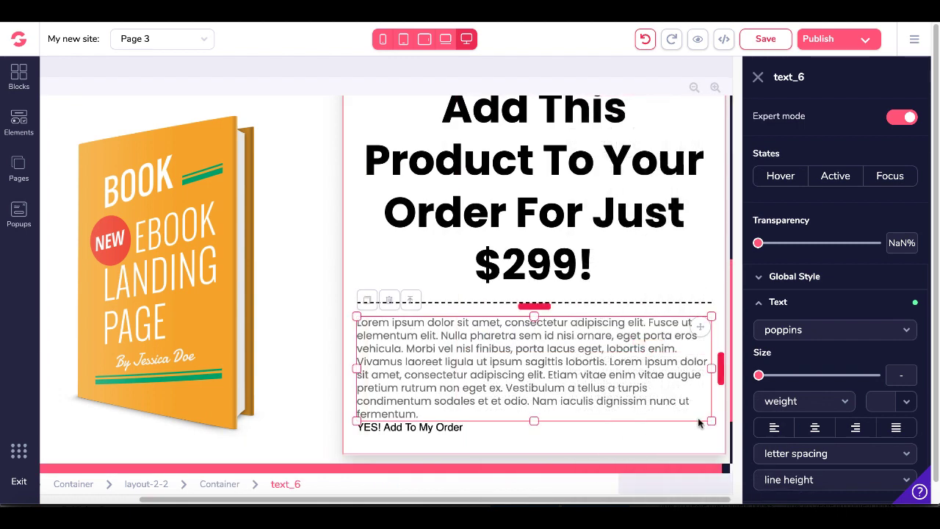
drag(708, 420, 650, 384)
drag(516, 305, 535, 186)
scroll(659, 339, down, 4)
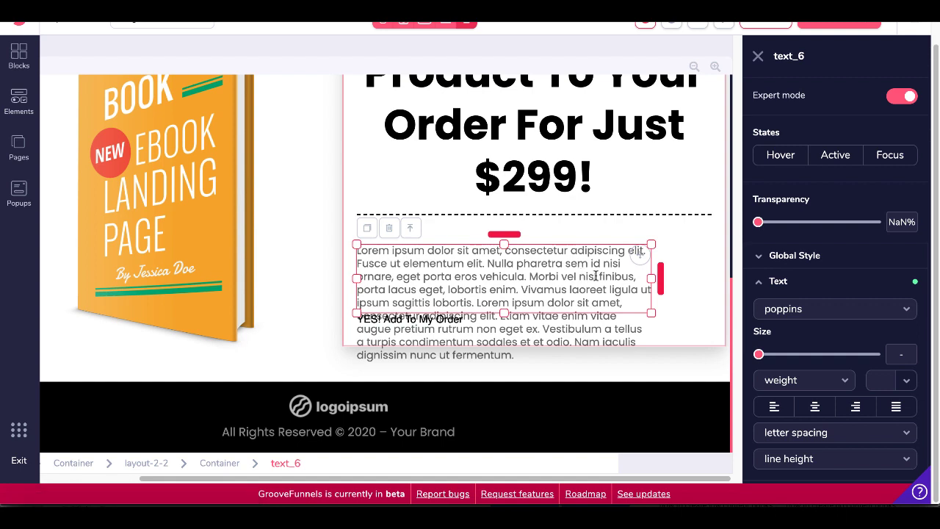
scroll(596, 275, up, 6)
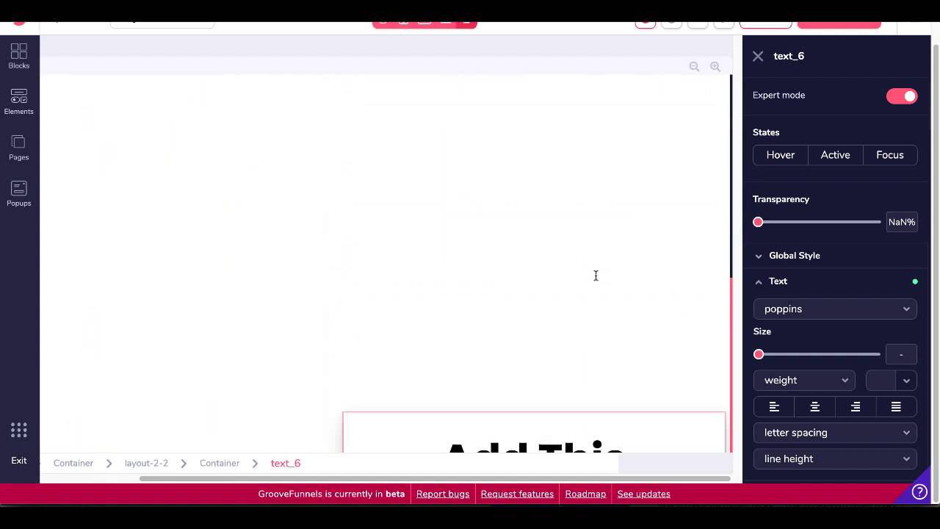
Scroll through the upgrade page's video and pricing table.
scroll(596, 276, up, 2)
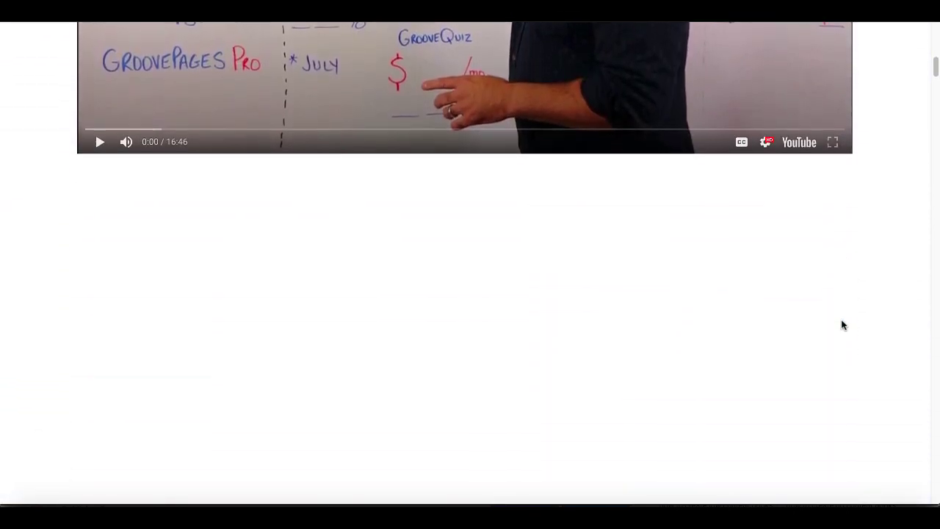
scroll(843, 324, down, 3)
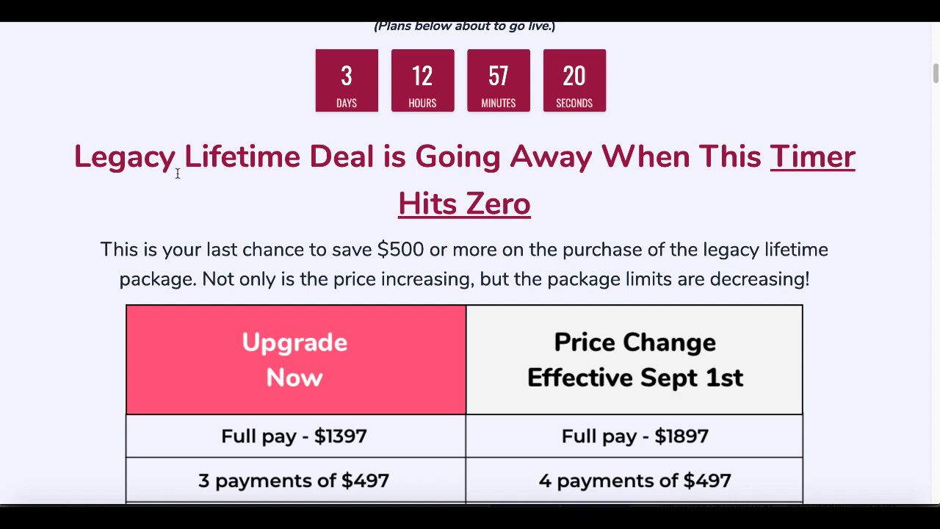
scroll(144, 188, down, 3)
scroll(373, 122, down, 3)
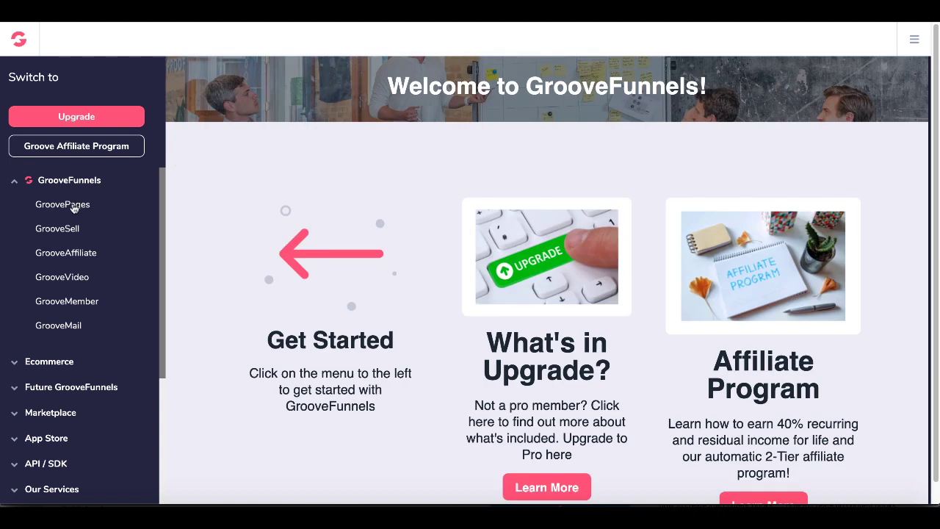
Reopen the GroovePages editor and switch to Page 2 with the WAIT! upsell layout.
click(74, 208)
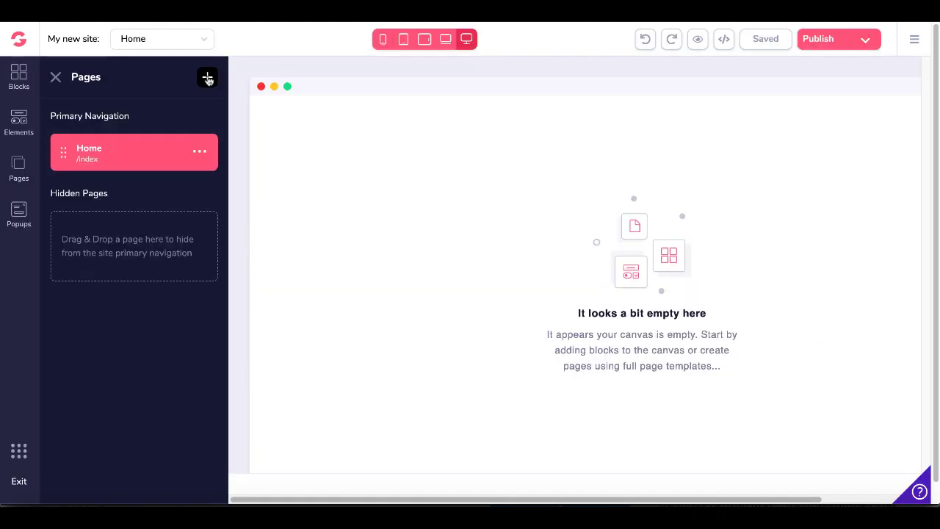
click(207, 77)
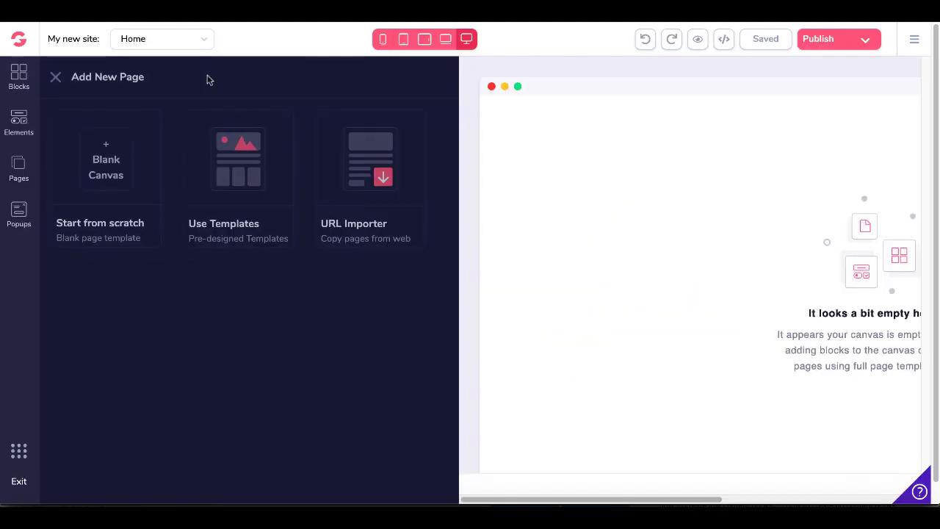
click(360, 180)
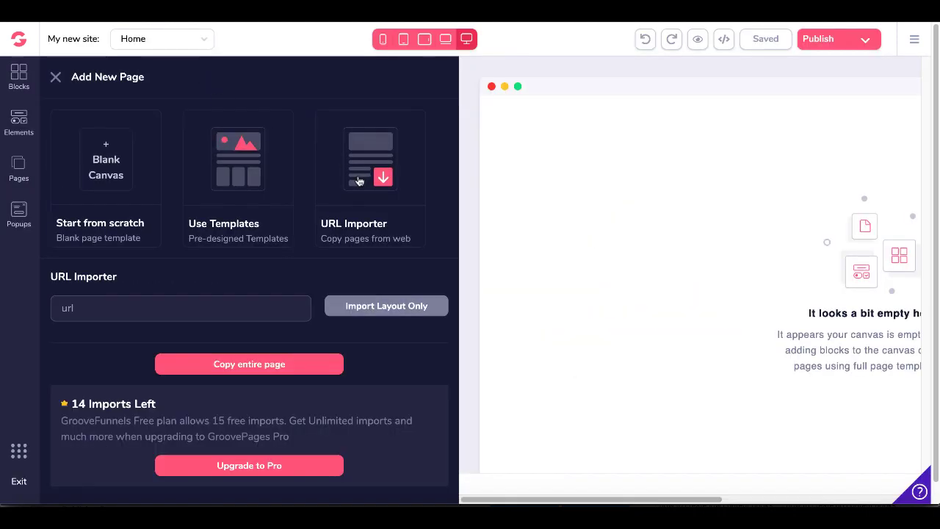
click(19, 166)
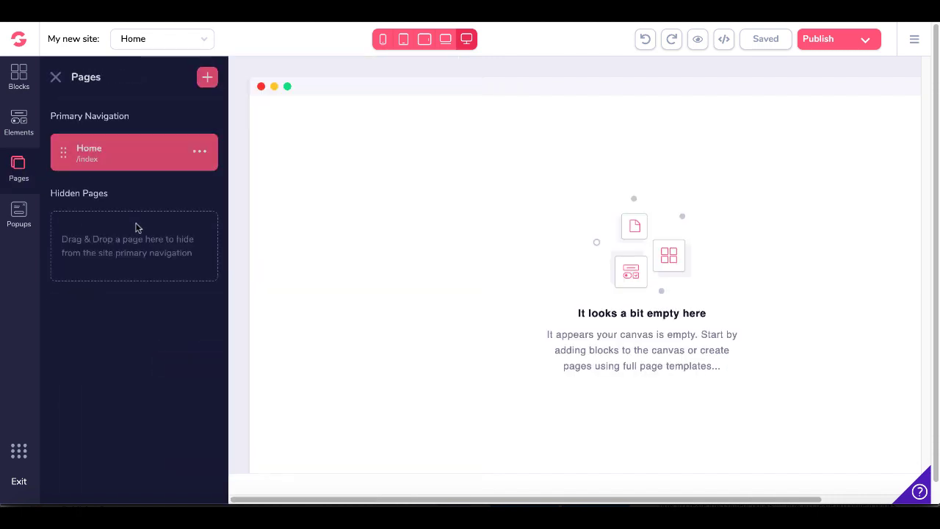
click(212, 77)
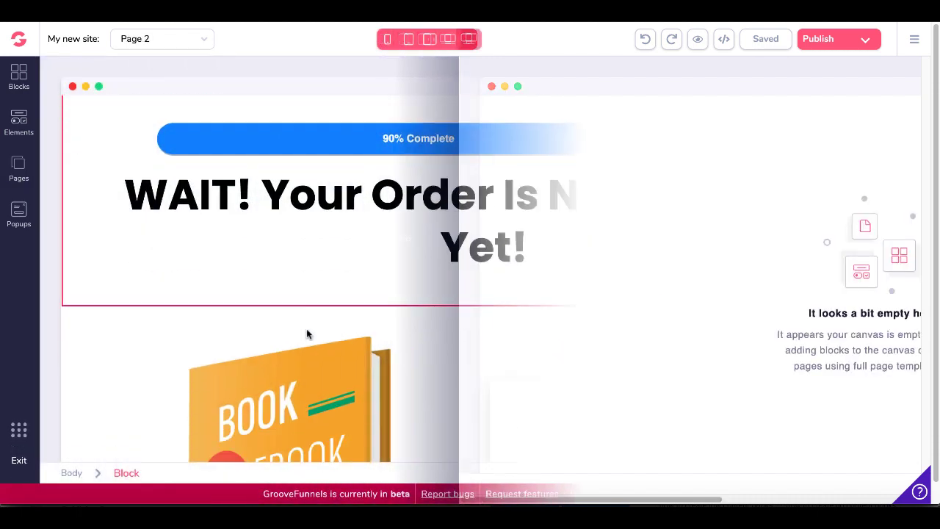
Add top margin to the Page 2 ebook image and shift it to the column's left edge.
click(316, 304)
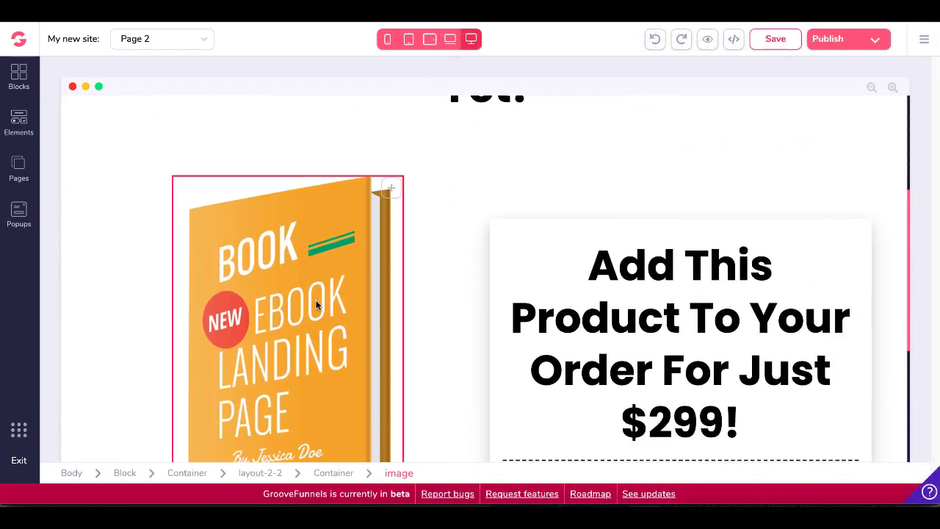
click(376, 241)
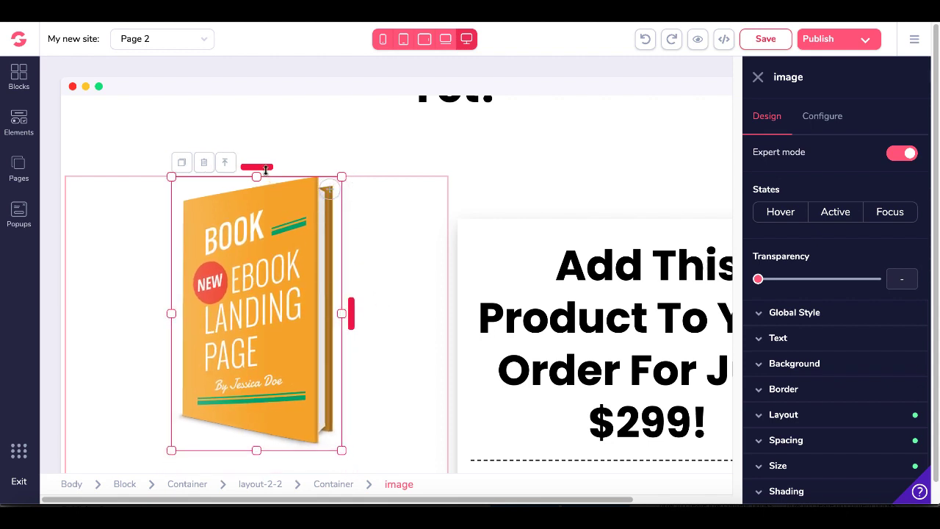
mouse_move(266, 166)
mouse_down()
mouse_move(267, 207)
mouse_move(259, 165)
mouse_up()
drag(350, 313, 388, 313)
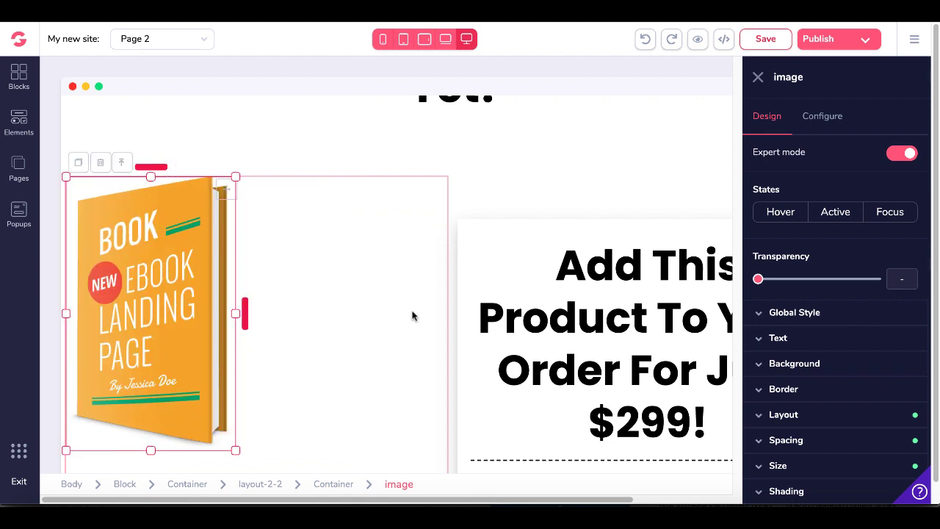